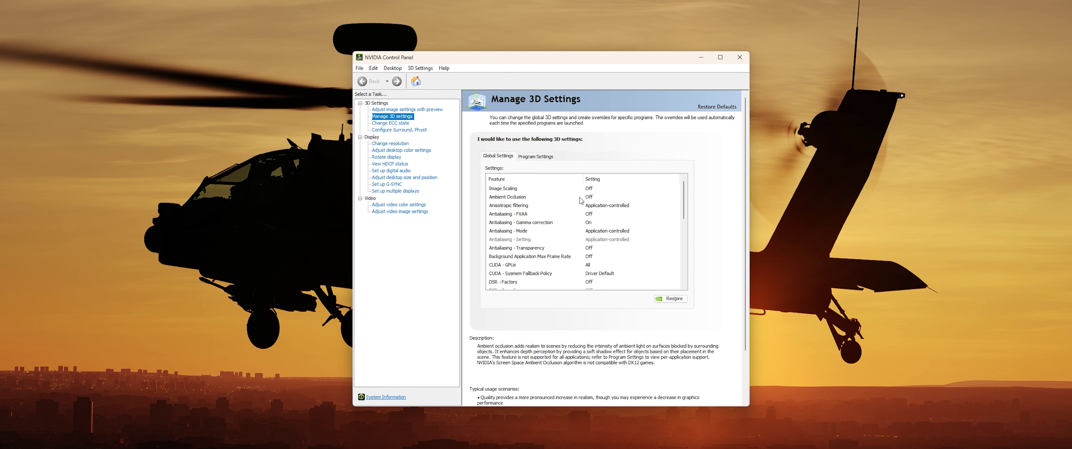
# Review the global 3D settings, including DSR, power management, texture filtering and shader cache options
pyautogui.scroll(-4, 581, 200)
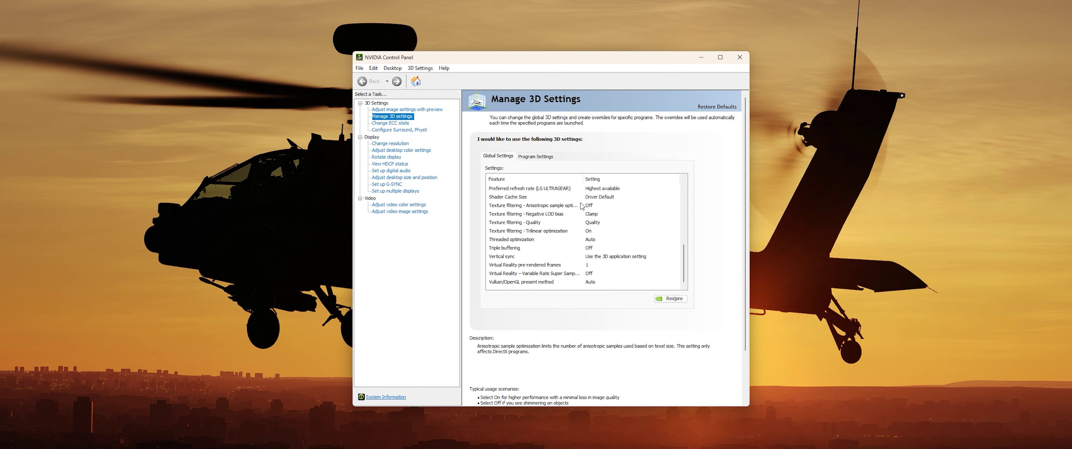
pyautogui.scroll(2, 584, 225)
pyautogui.scroll(3, 585, 233)
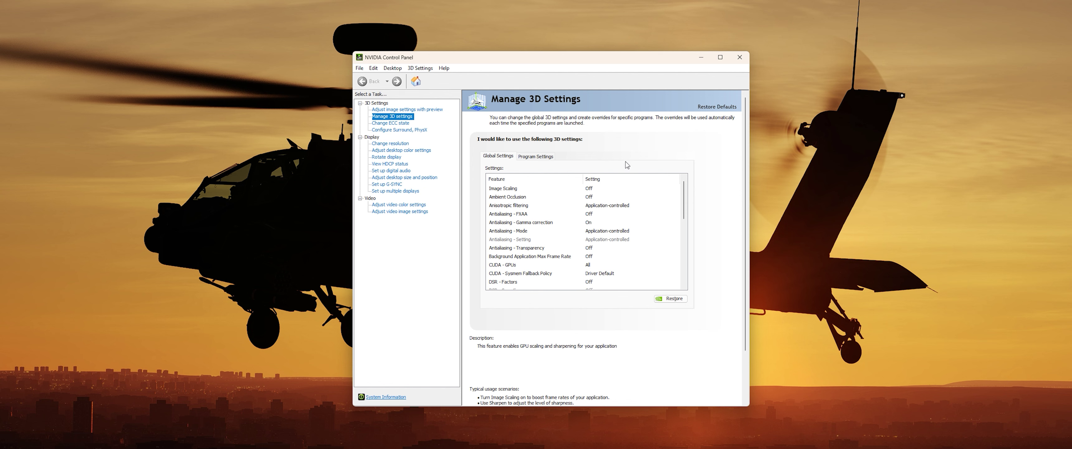
pyautogui.scroll(-3, 539, 215)
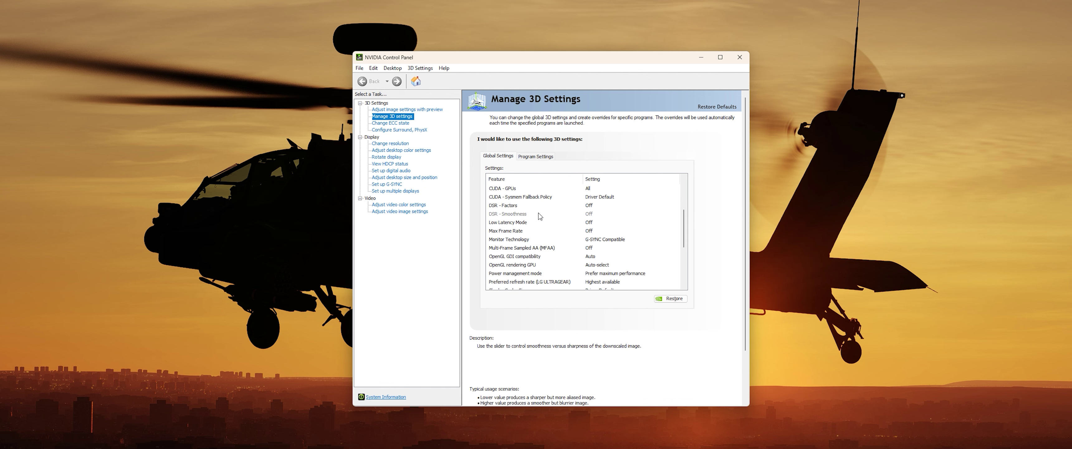
pyautogui.scroll(3, 539, 216)
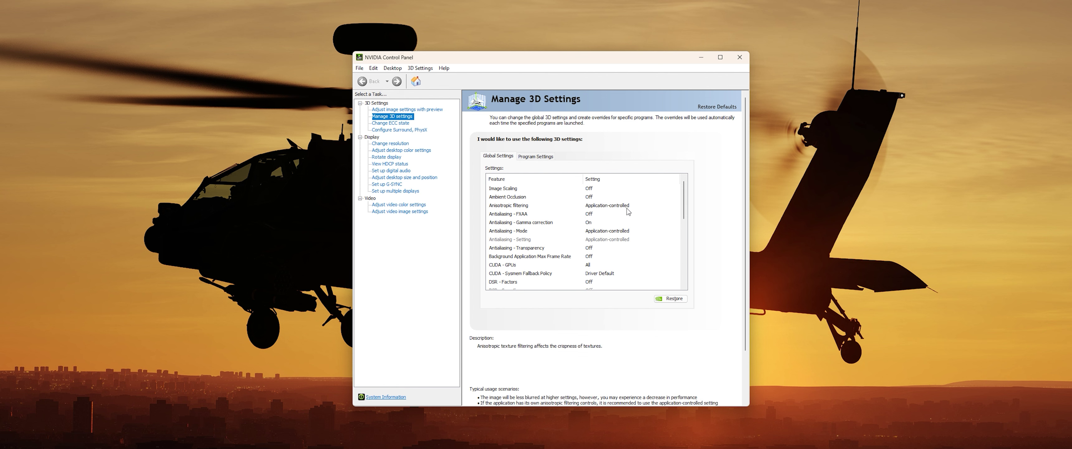
pyautogui.scroll(-2, 627, 211)
pyautogui.scroll(-3, 626, 209)
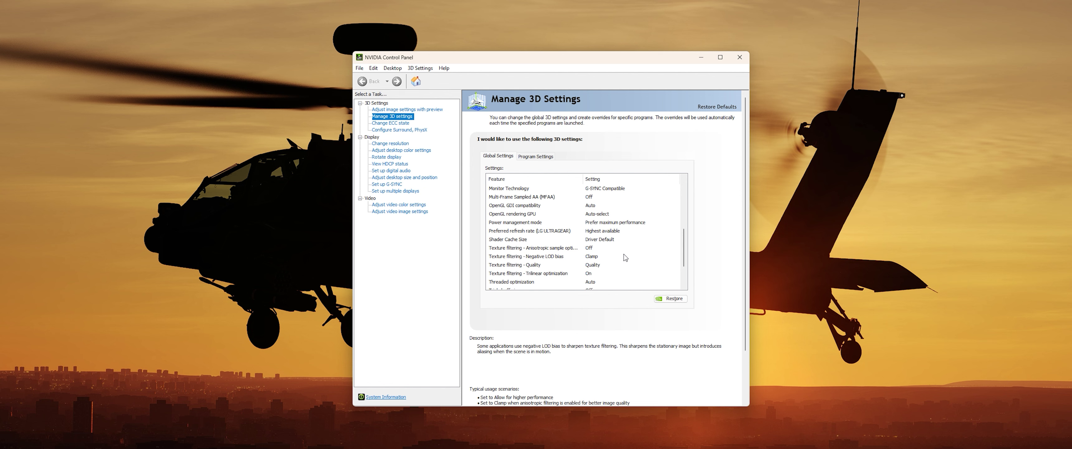
pyautogui.moveTo(654, 224)
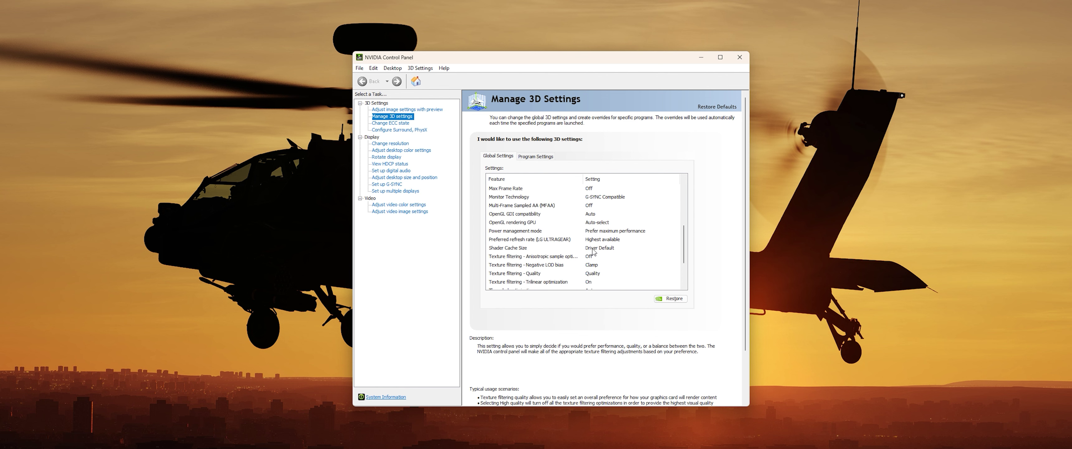
pyautogui.scroll(5, 593, 249)
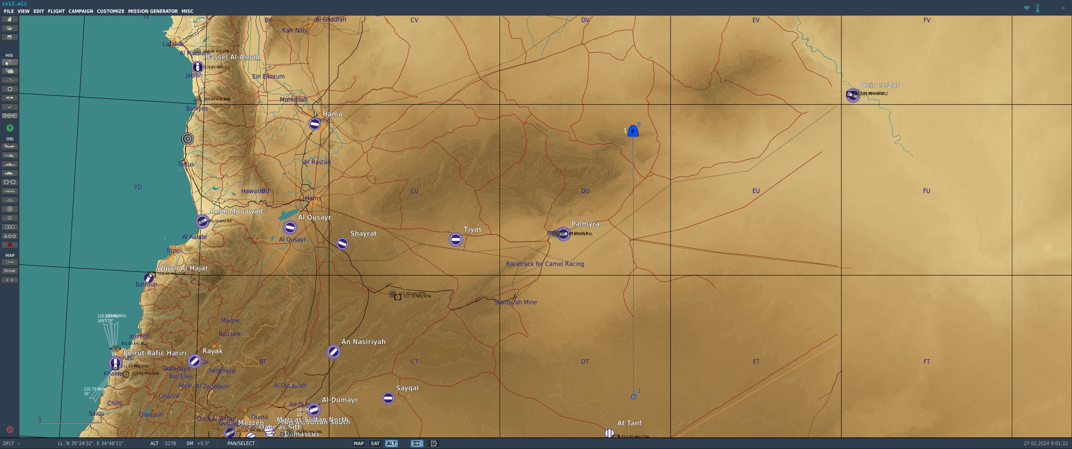
# Set the mission's start month to March and start time to 18:20, with the Sun and Moon chart expanded
pyautogui.click(9, 71)
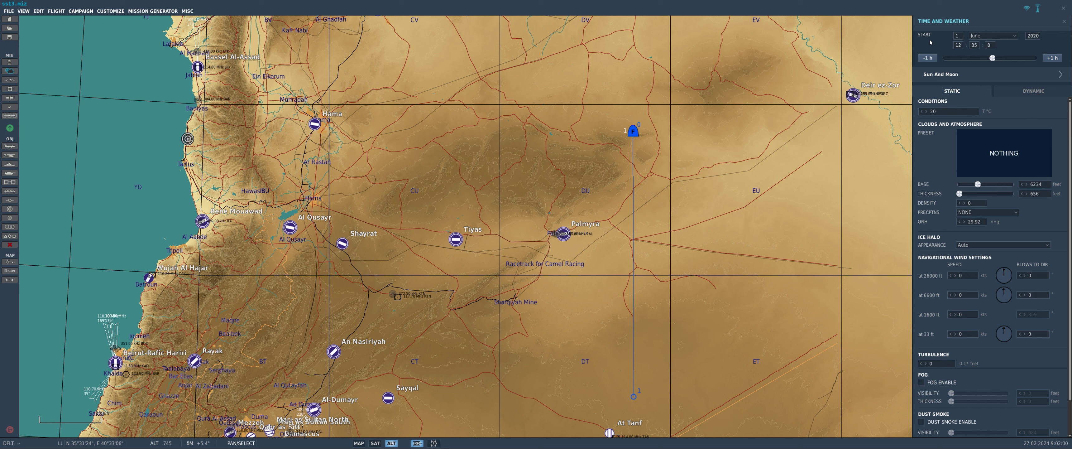
pyautogui.click(985, 36)
pyautogui.click(993, 65)
pyautogui.click(946, 75)
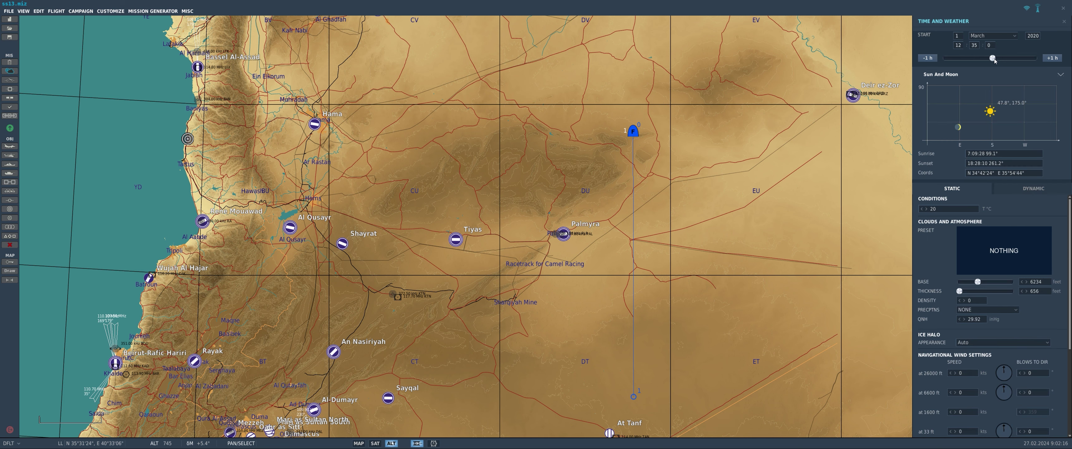
pyautogui.moveTo(994, 58); pyautogui.dragTo(1017, 66)
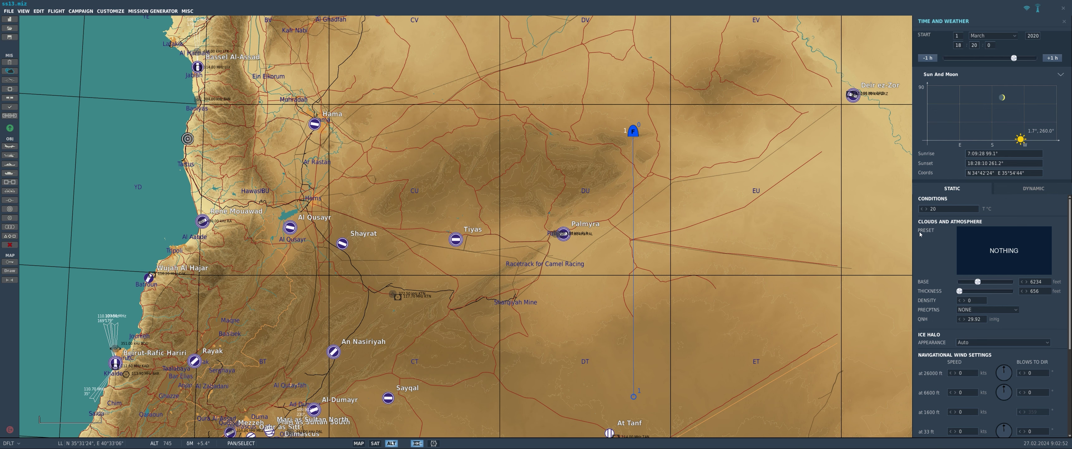
# Keep the cloud preset at Nothing and set the base to 16404 feet, thickness to 6562 feet, density to 5 and precipitation to Rain
pyautogui.click(1003, 252)
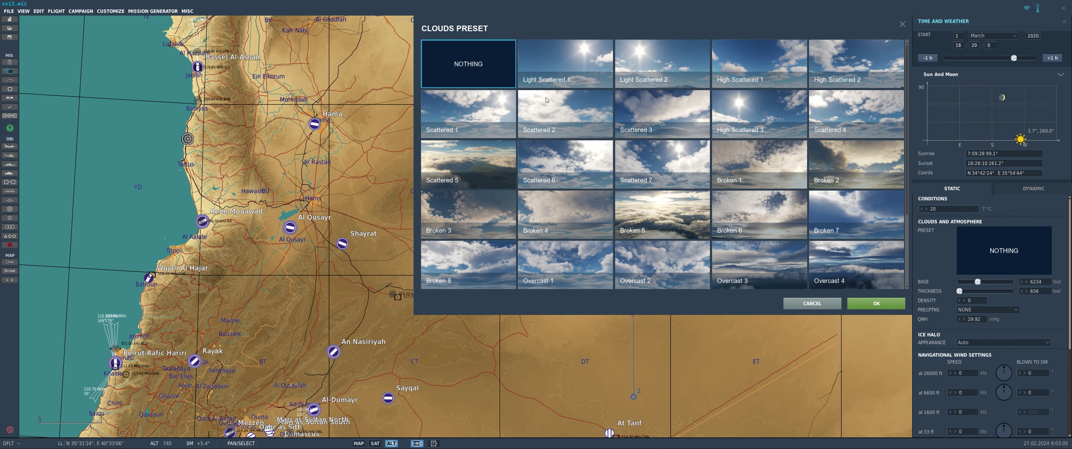
pyautogui.moveTo(663, 109)
pyautogui.click(868, 304)
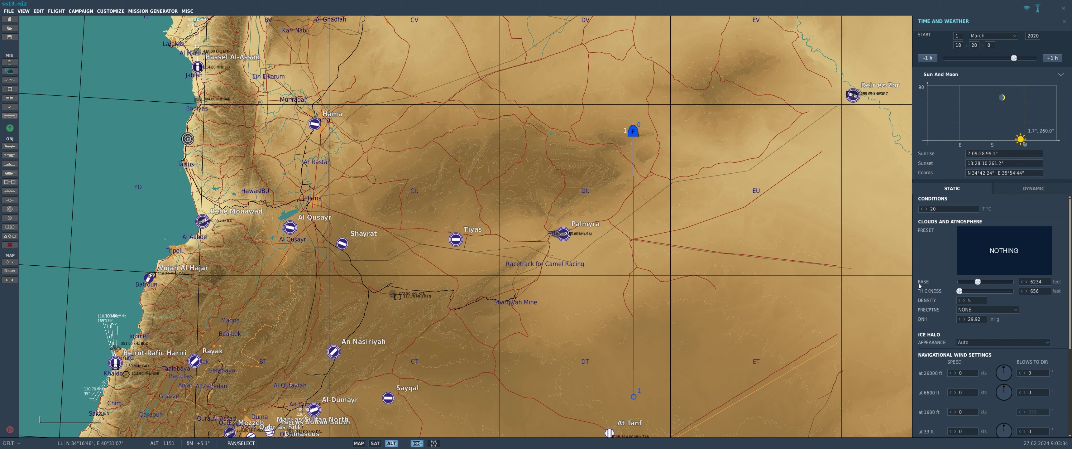
pyautogui.moveTo(977, 283); pyautogui.dragTo(1015, 283)
pyautogui.moveTo(960, 289); pyautogui.dragTo(1054, 295)
pyautogui.click(962, 310)
pyautogui.click(961, 326)
# Set the ice halo appearance to Ice Halo on all mediums with the AllKinds preset
pyautogui.scroll(-3, 931, 266)
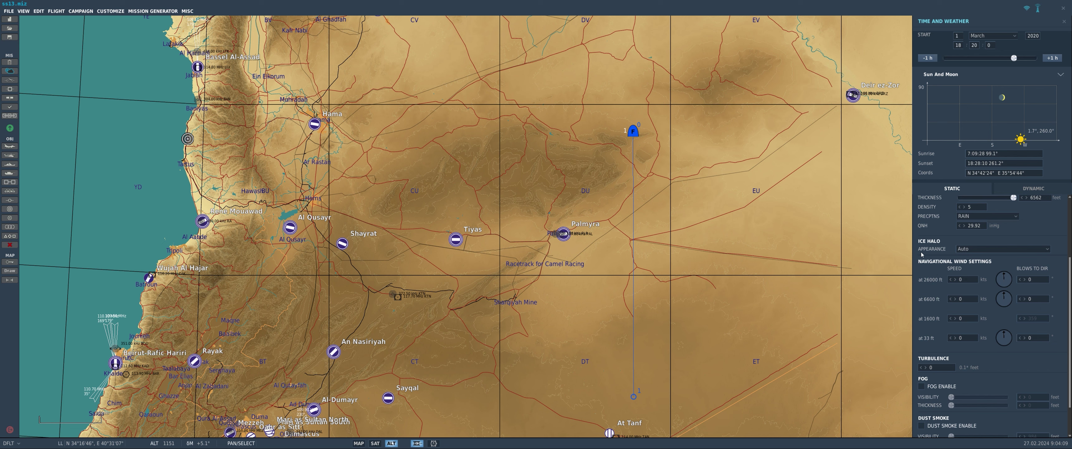
pyautogui.click(964, 249)
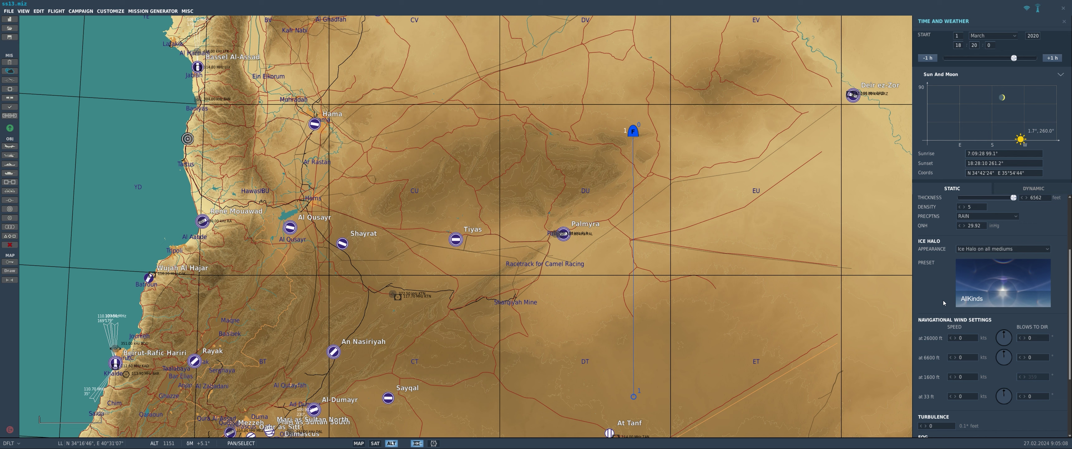
# Set wind speeds and directions to 42 and 44° at 26000 ft, 20 and 54° at 6600 ft, and 12 and 46° at 33 ft
pyautogui.click(964, 396)
pyautogui.moveTo(1006, 395); pyautogui.dragTo(992, 387)
pyautogui.write('20')
pyautogui.click(1001, 328)
# Set the mission's start time to 18:25 and close the time and weather settings
pyautogui.scroll(2, 946, 258)
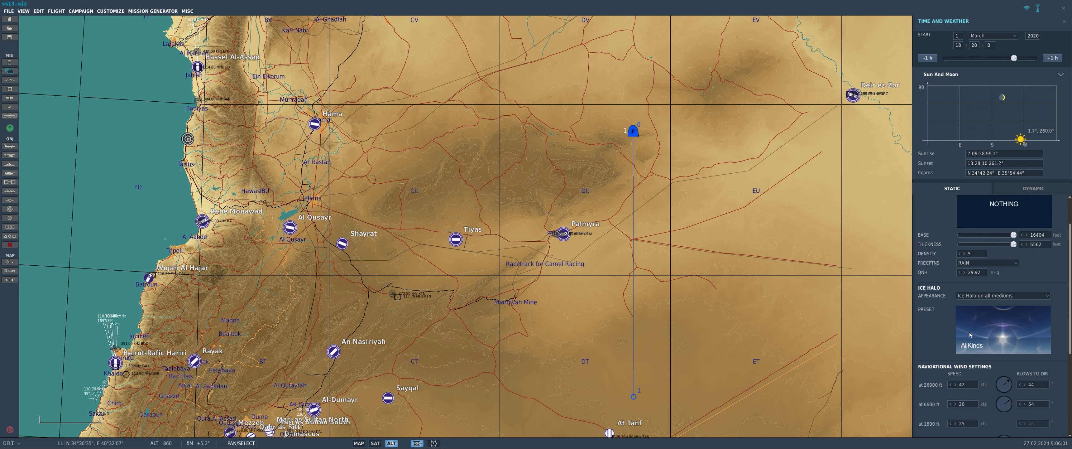
pyautogui.scroll(2, 969, 334)
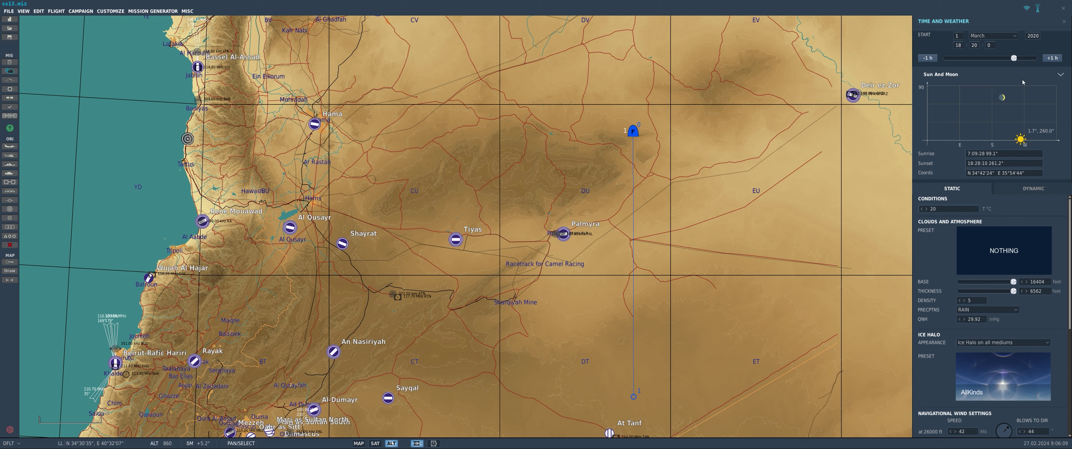
pyautogui.doubleClick(971, 46)
pyautogui.write('25')
pyautogui.scroll(-5, 947, 227)
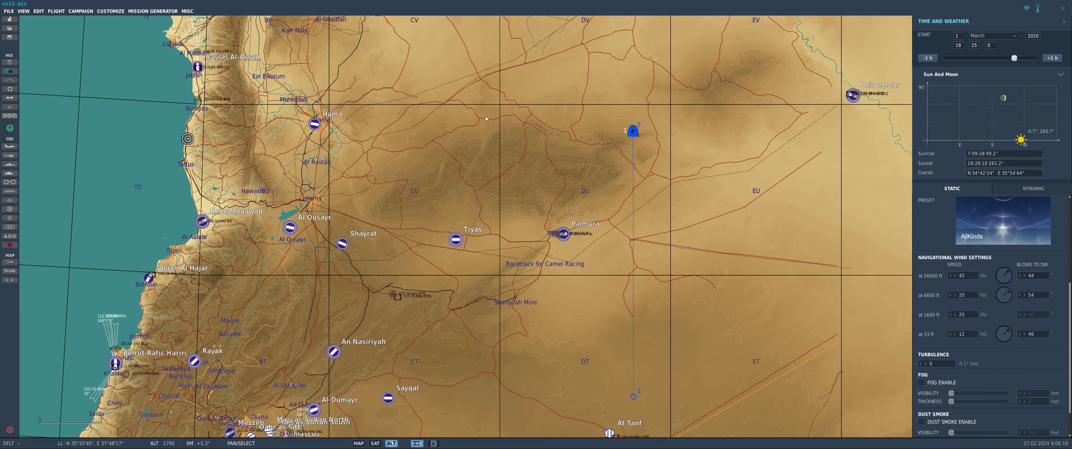
pyautogui.press('Escape')
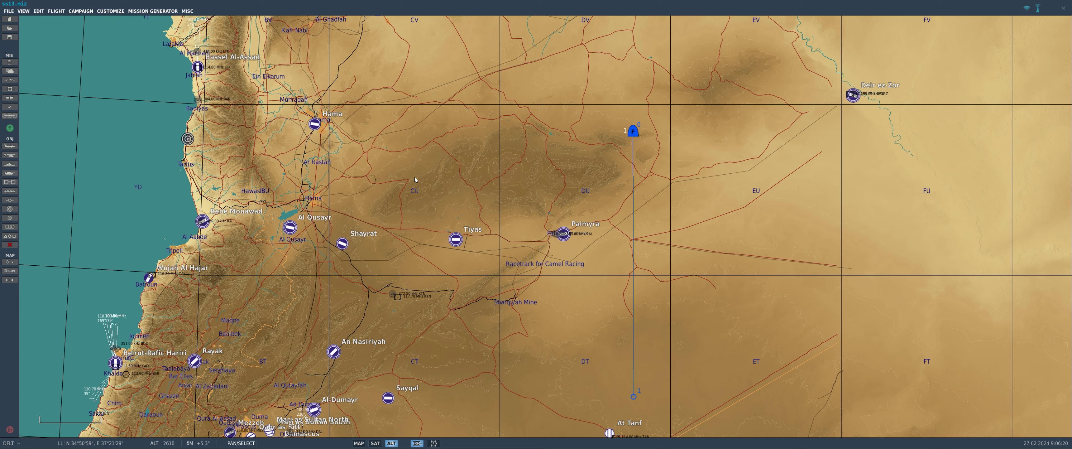